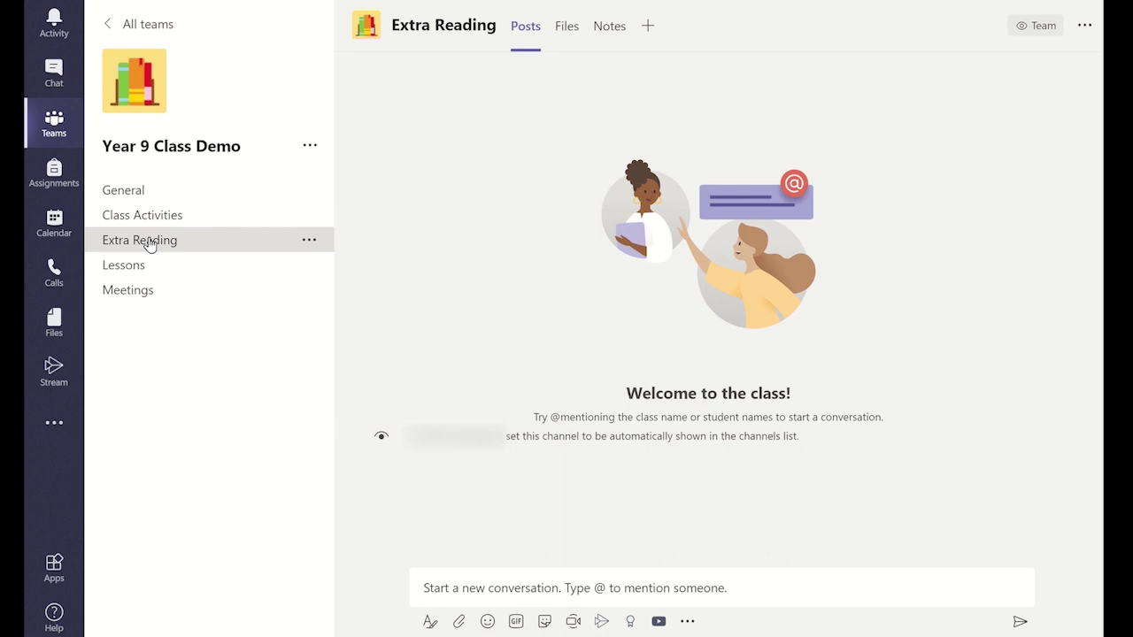
left_click(464, 585)
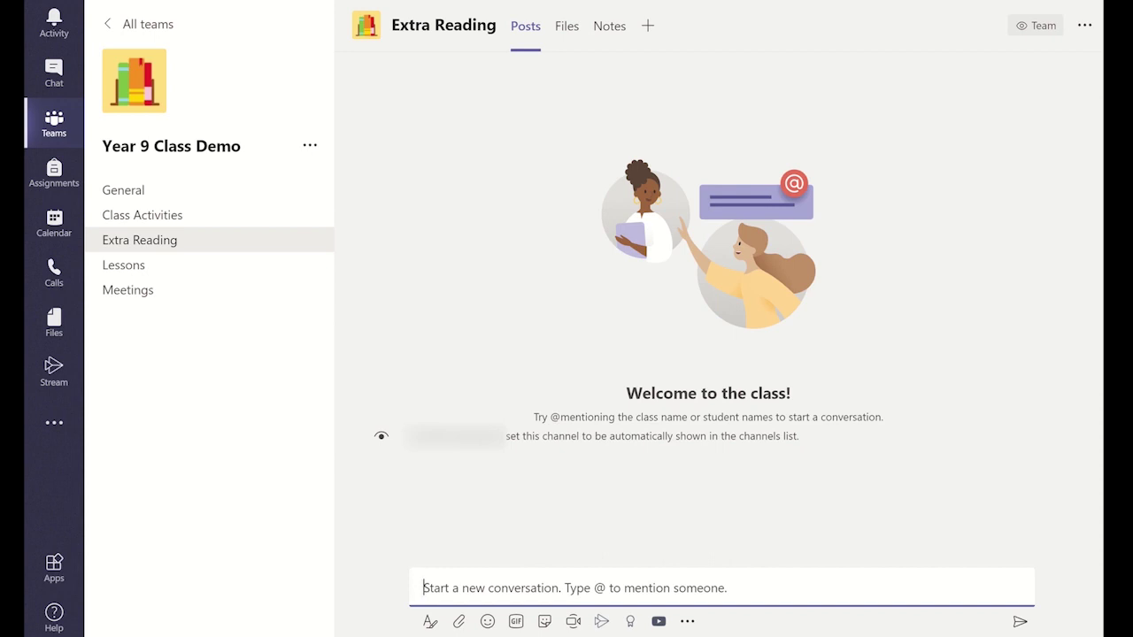
type("@")
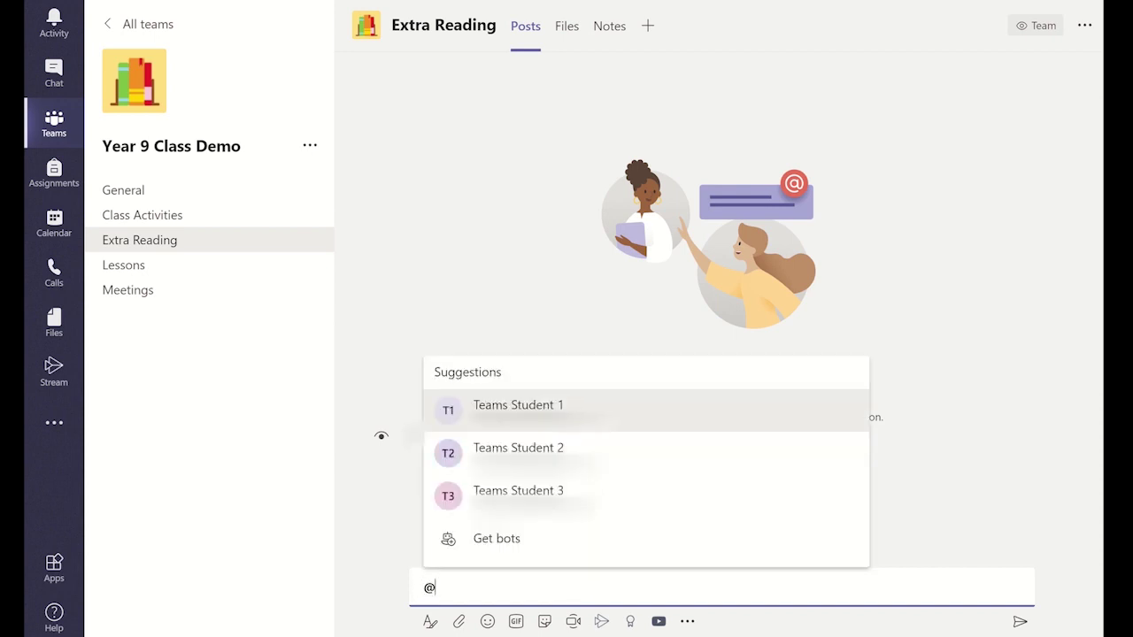
type("team")
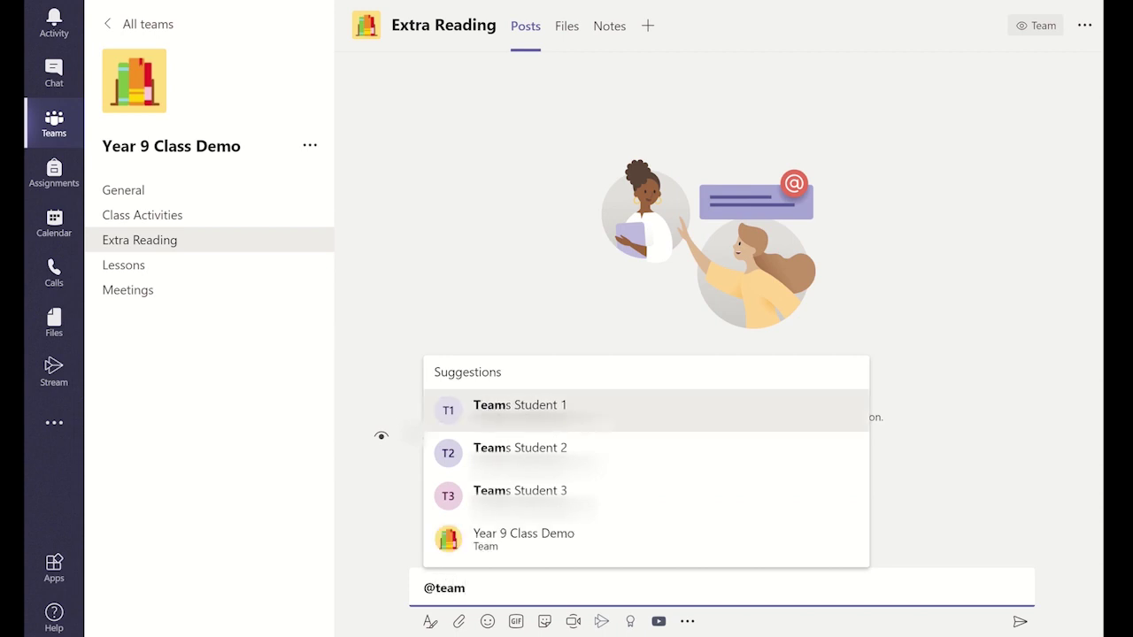
type("s stu")
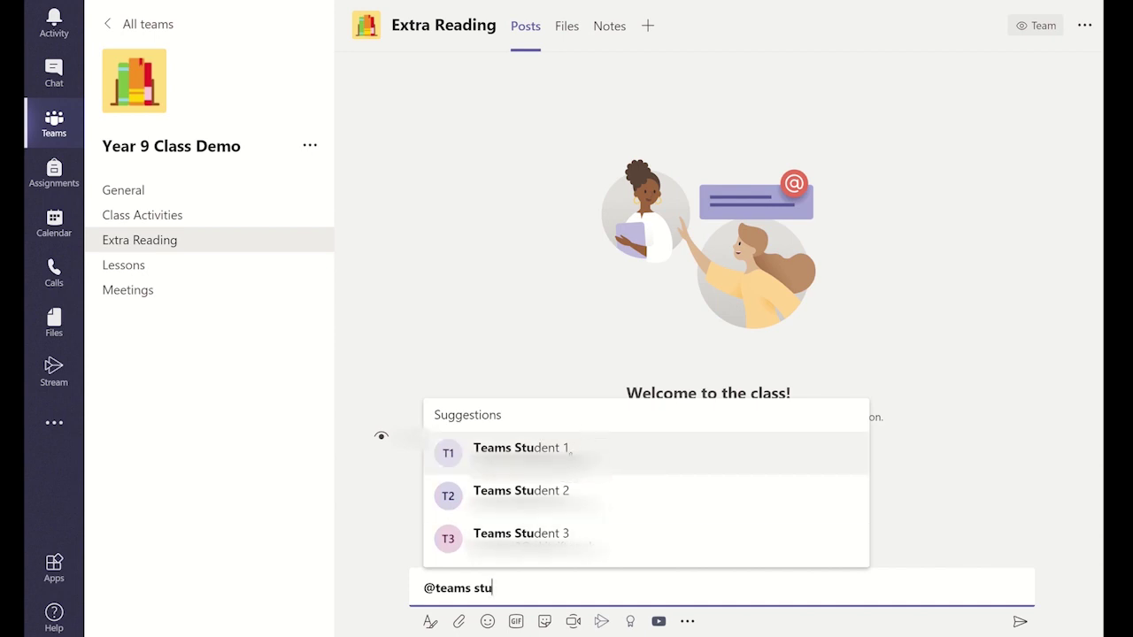
left_click(571, 456)
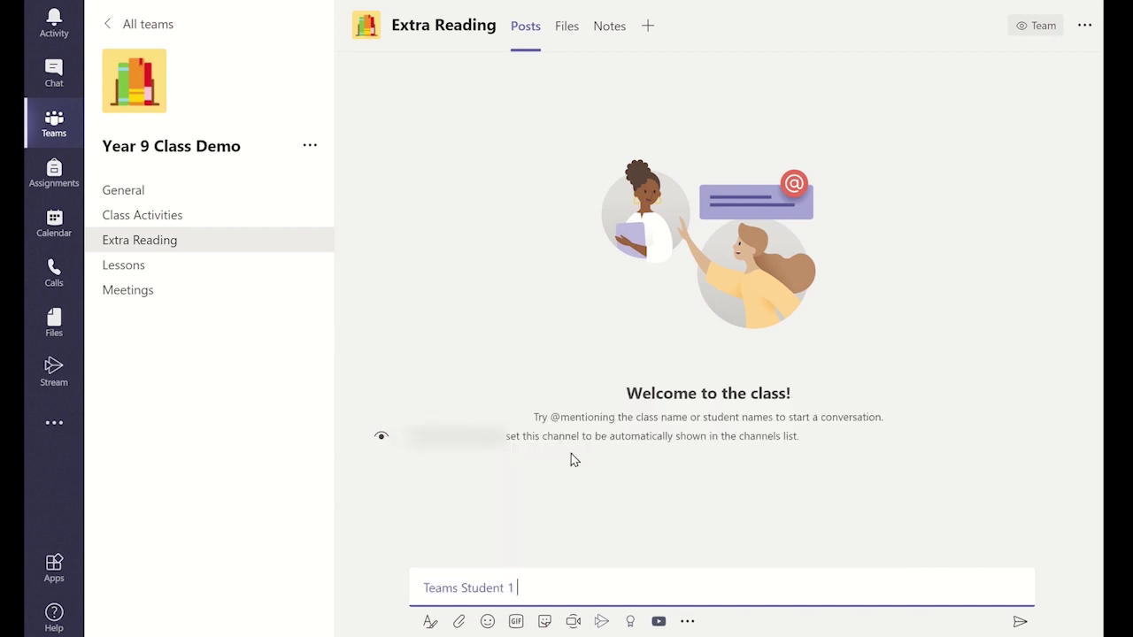
type("Well done for completing the extra reading task 1")
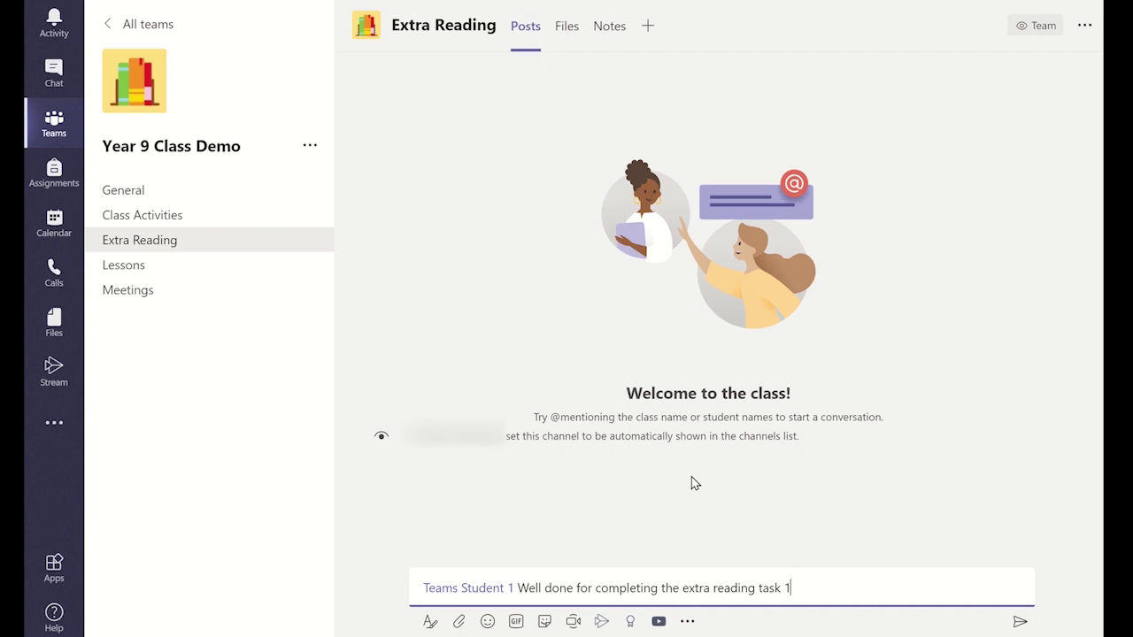
left_click(1018, 624)
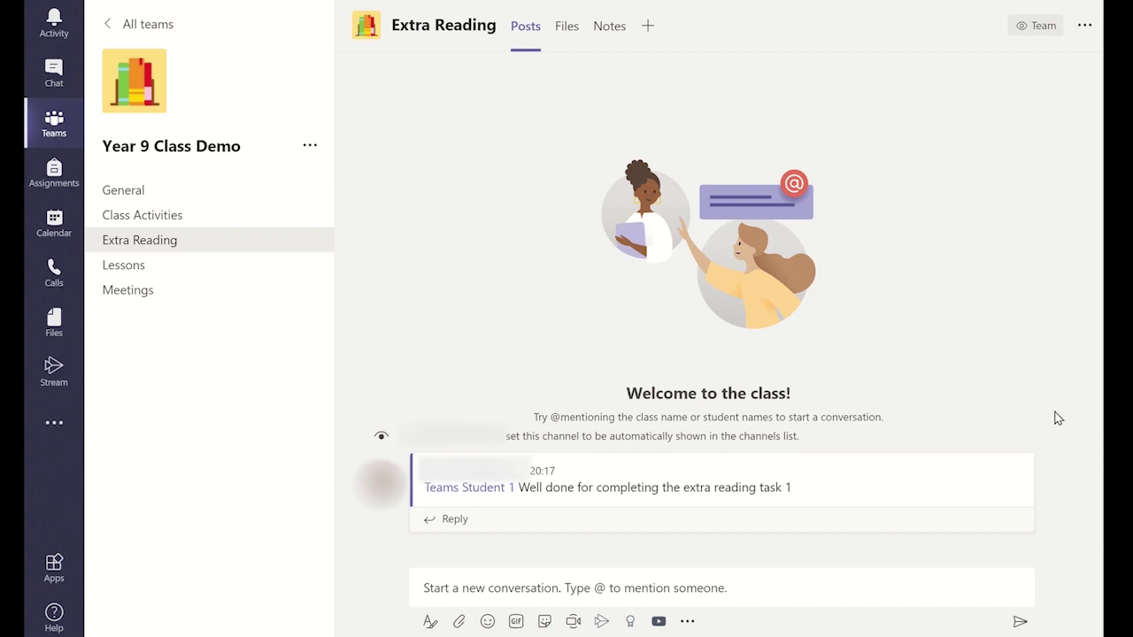
Switch to the formatted editor and give the post the subject 'Ecosystems - Week 2'
left_click(433, 620)
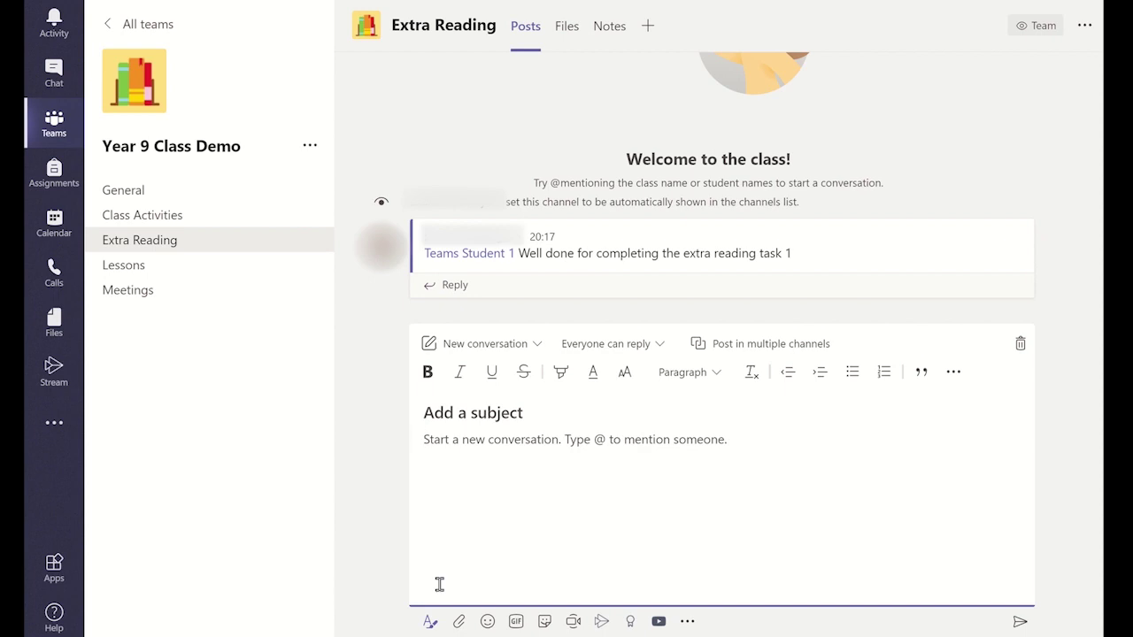
left_click(449, 413)
type("Ecosystems - Week 2")
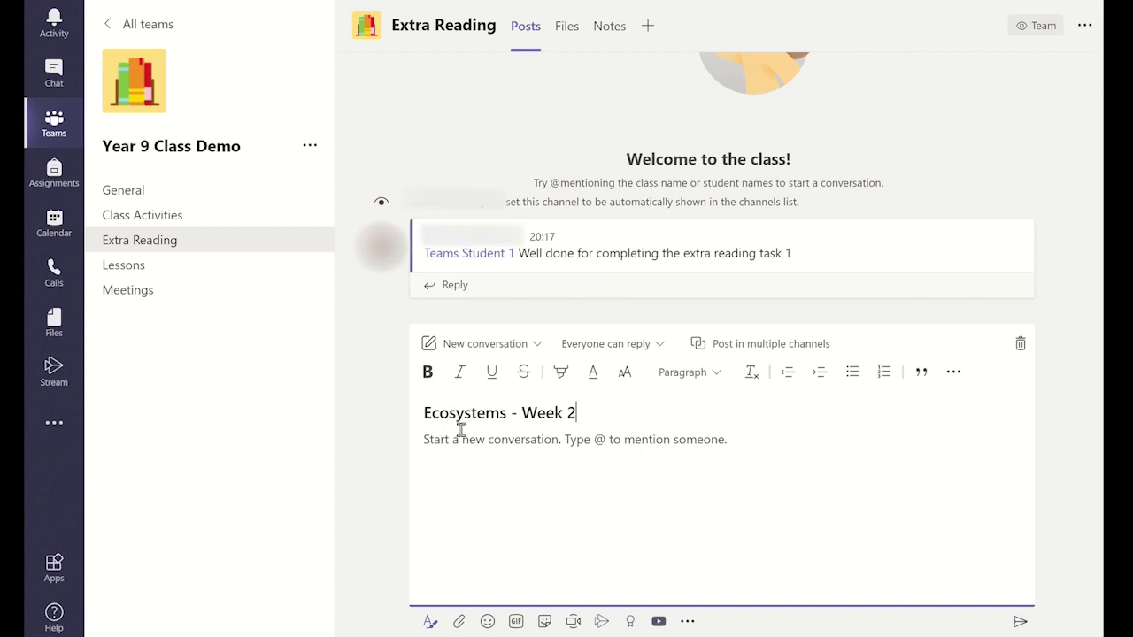
left_click(443, 443)
type("@te")
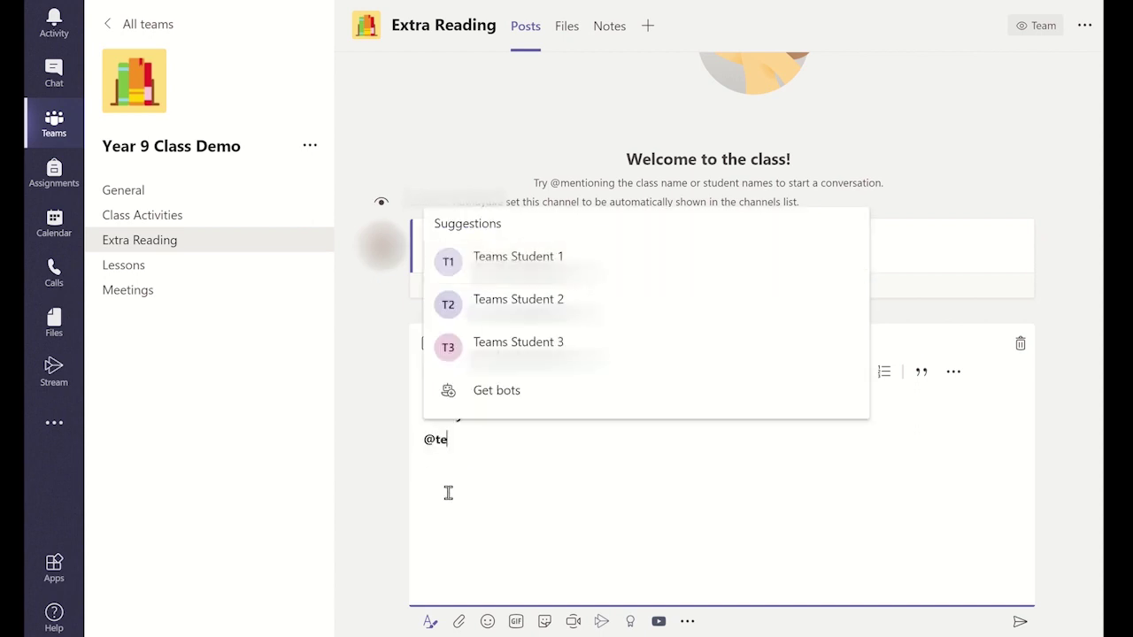
type("am")
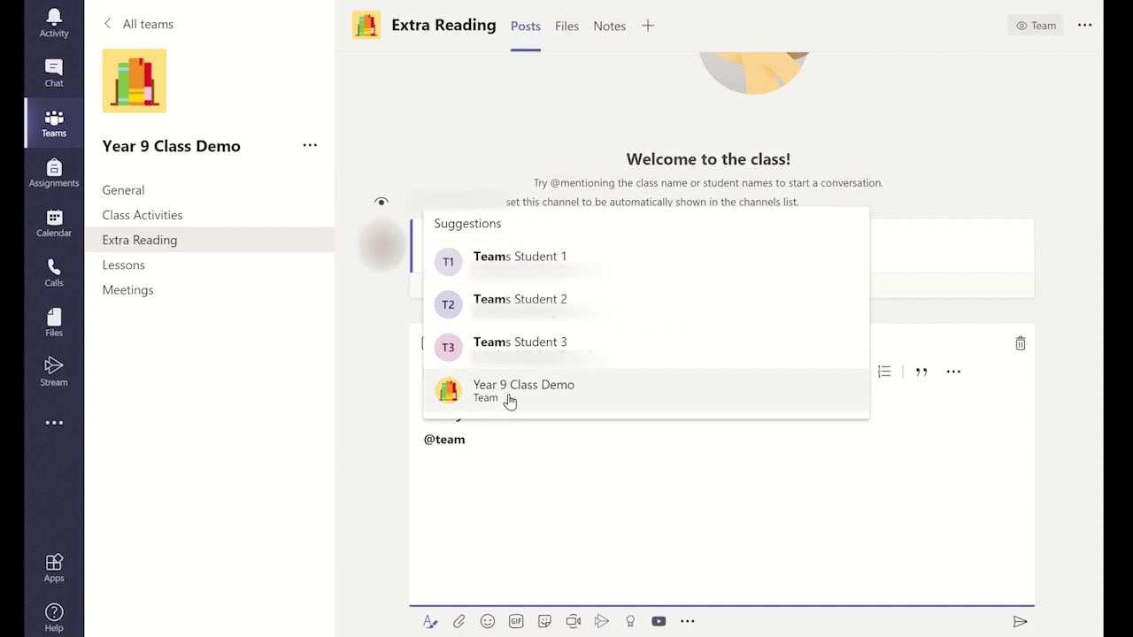
left_click(509, 400)
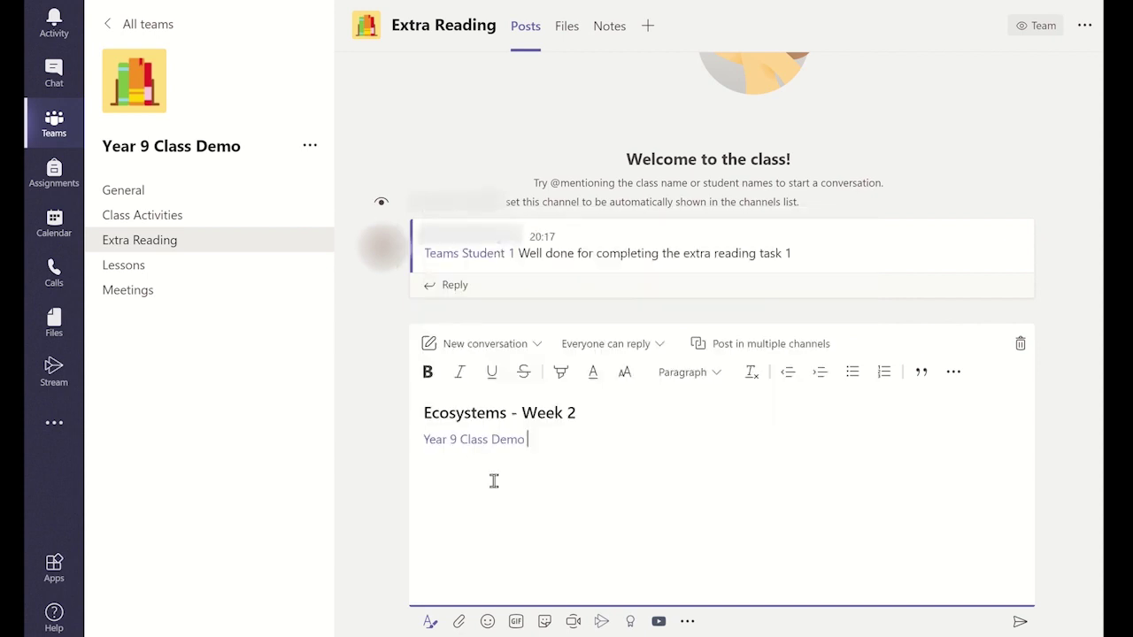
type("Here is Week 2's Extra Reading Task:")
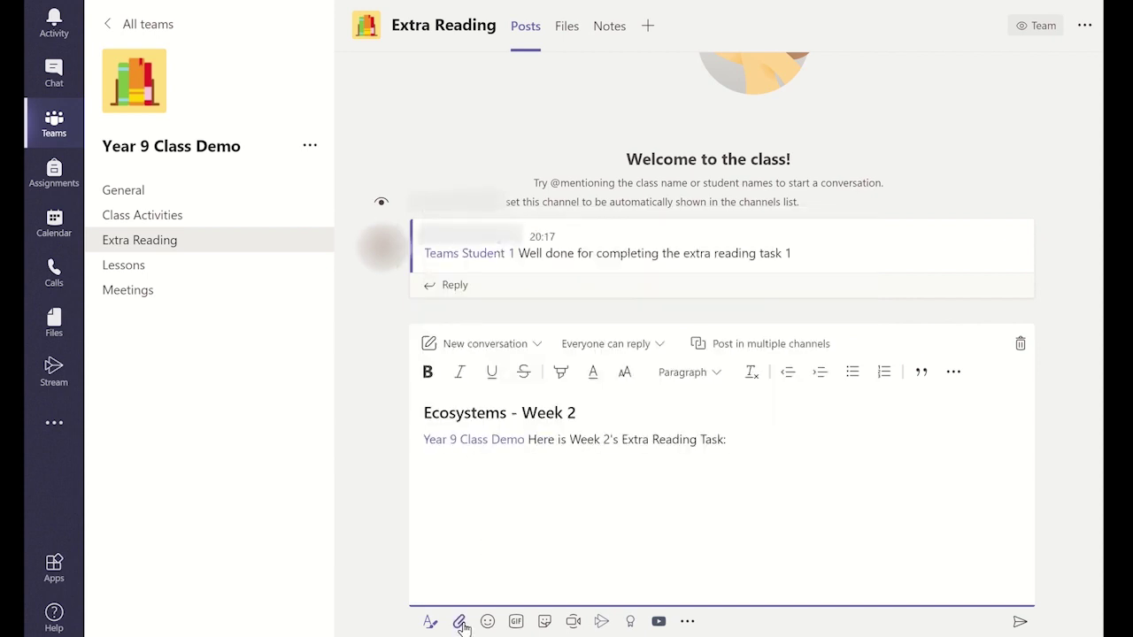
Upload Ecosystems Extra Reading 2.pdf from the Downloads folder as an attachment
left_click(461, 624)
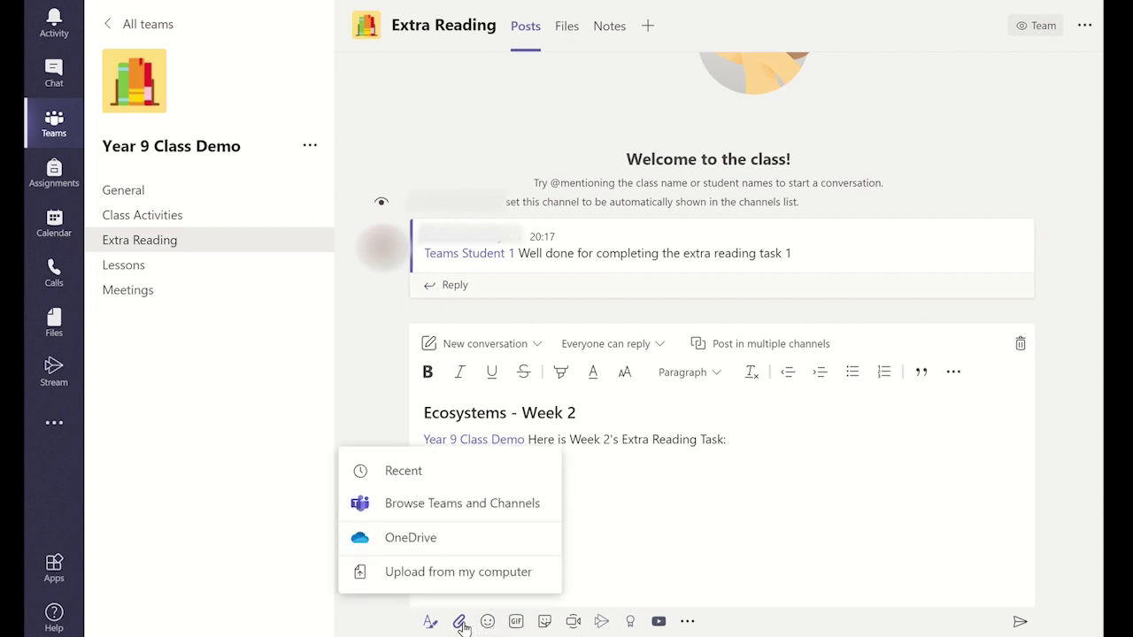
left_click(448, 573)
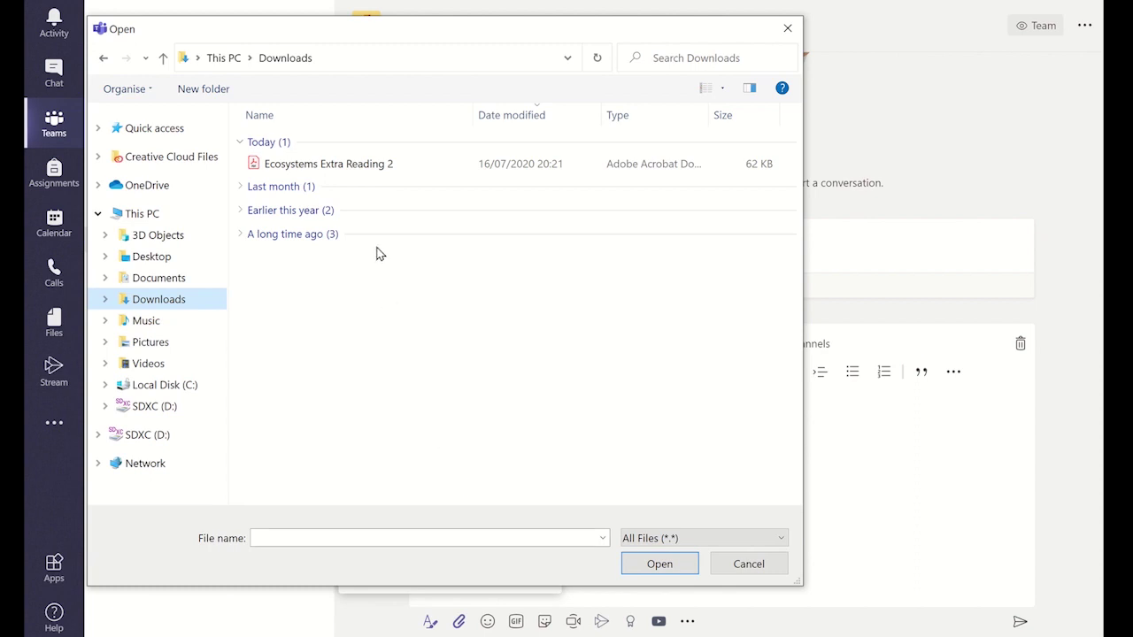
left_click(361, 173)
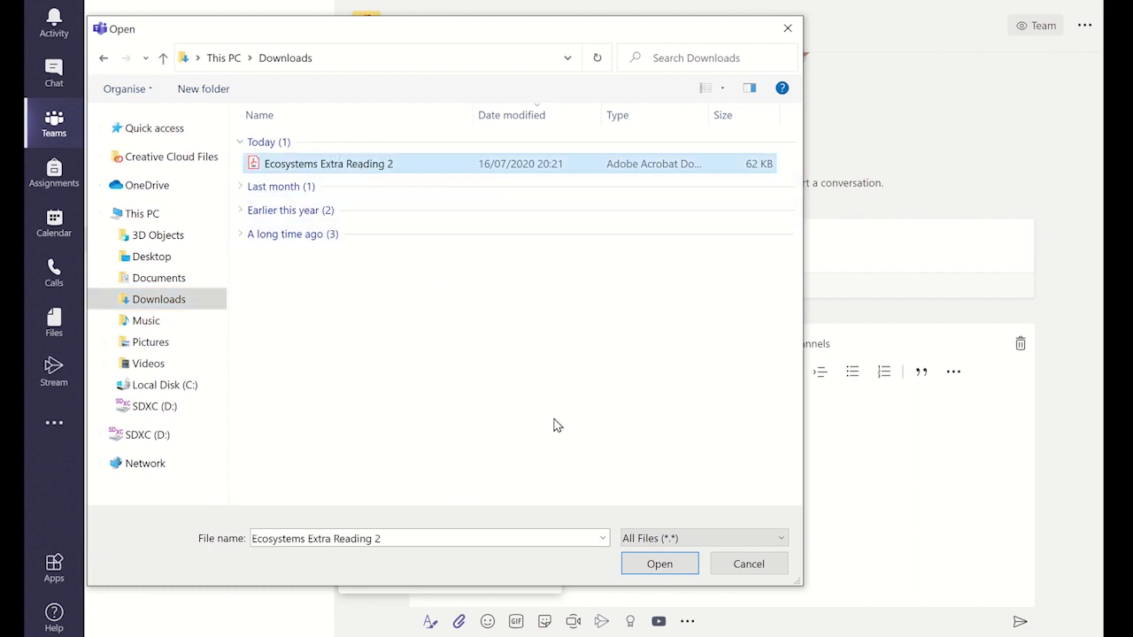
left_click(634, 569)
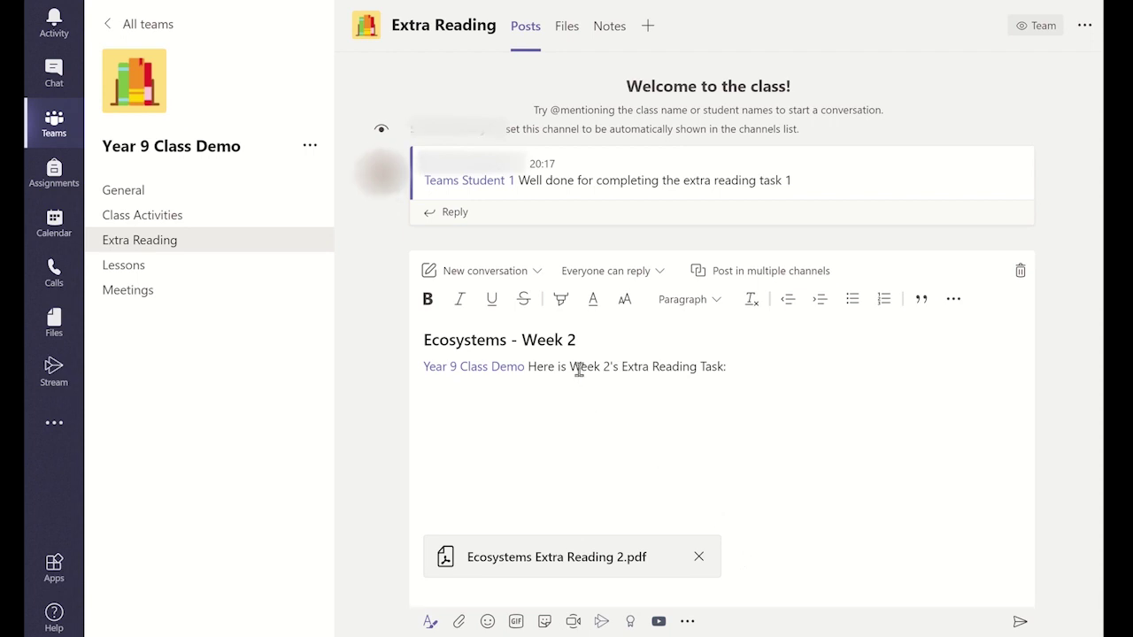
Format "Week 2's" with yellow highlight, bold and underline
left_click_drag(571, 366, 621, 369)
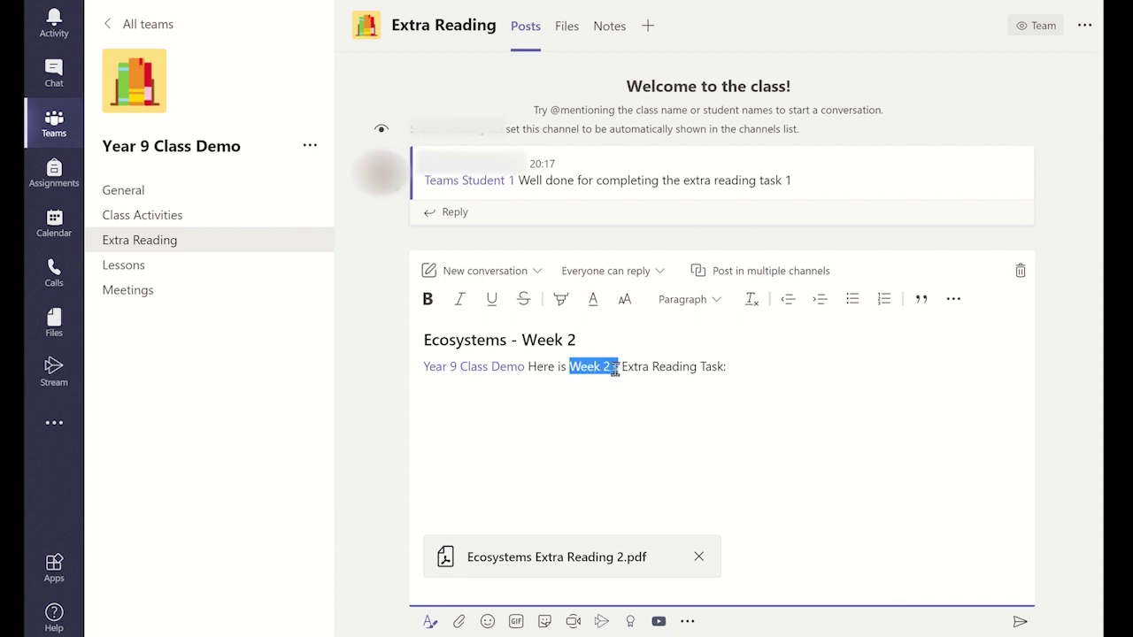
left_click(562, 301)
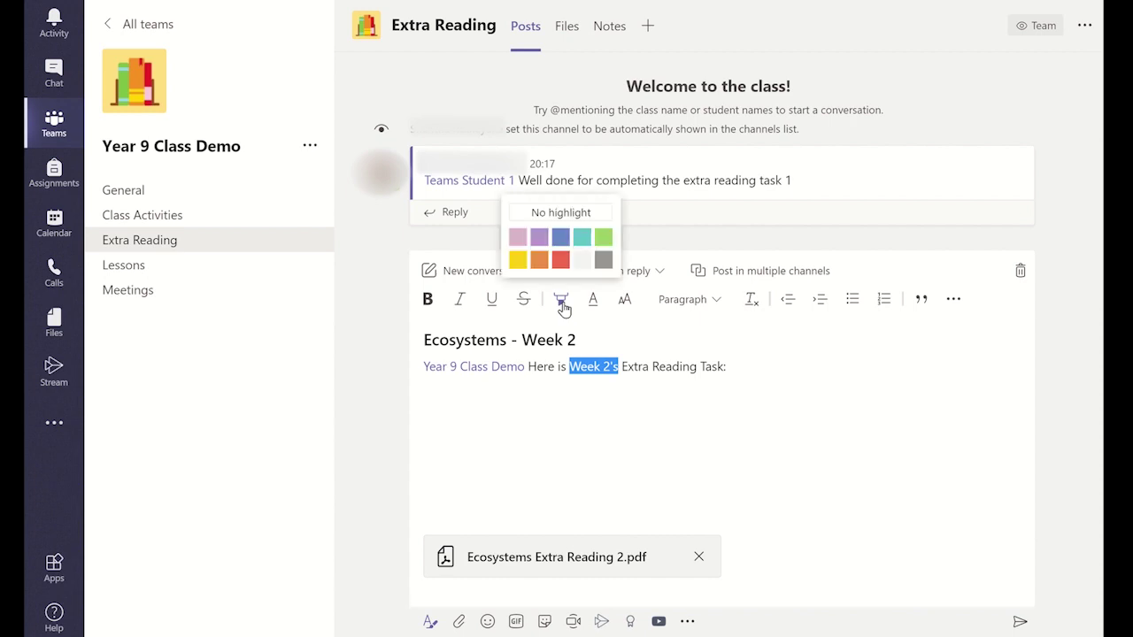
left_click(517, 259)
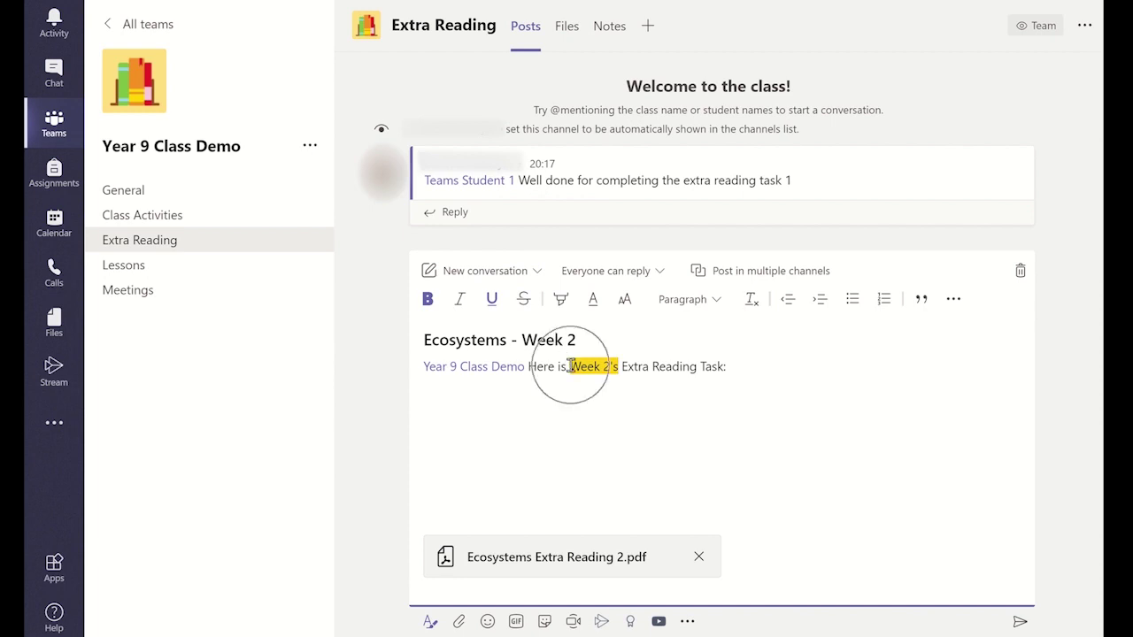
left_click_drag(568, 367, 619, 372)
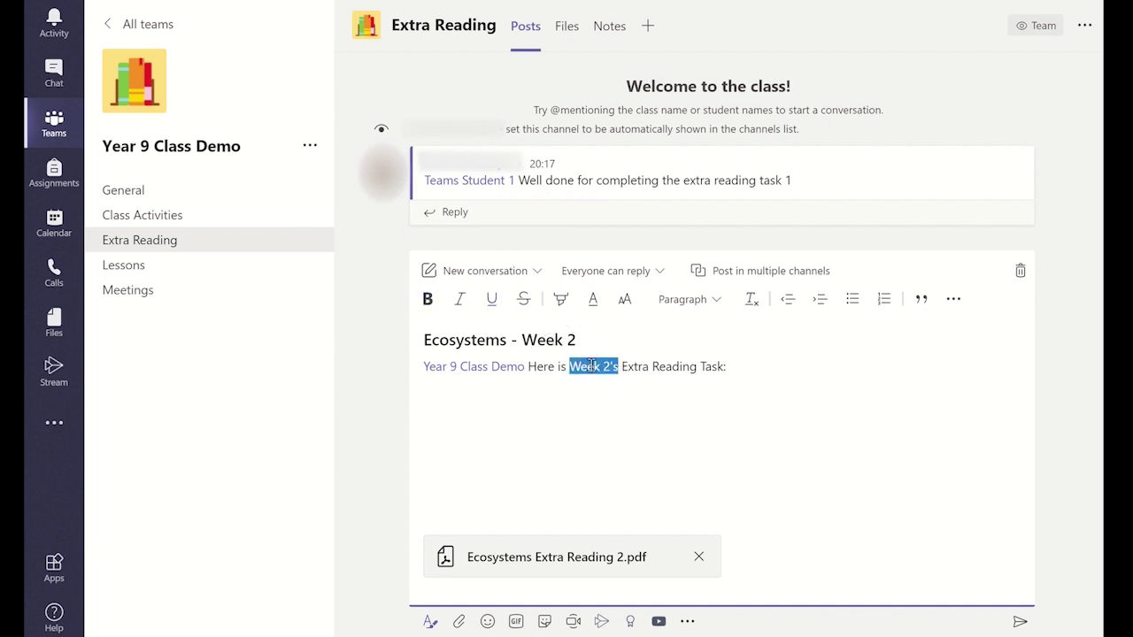
left_click(431, 303)
left_click(492, 306)
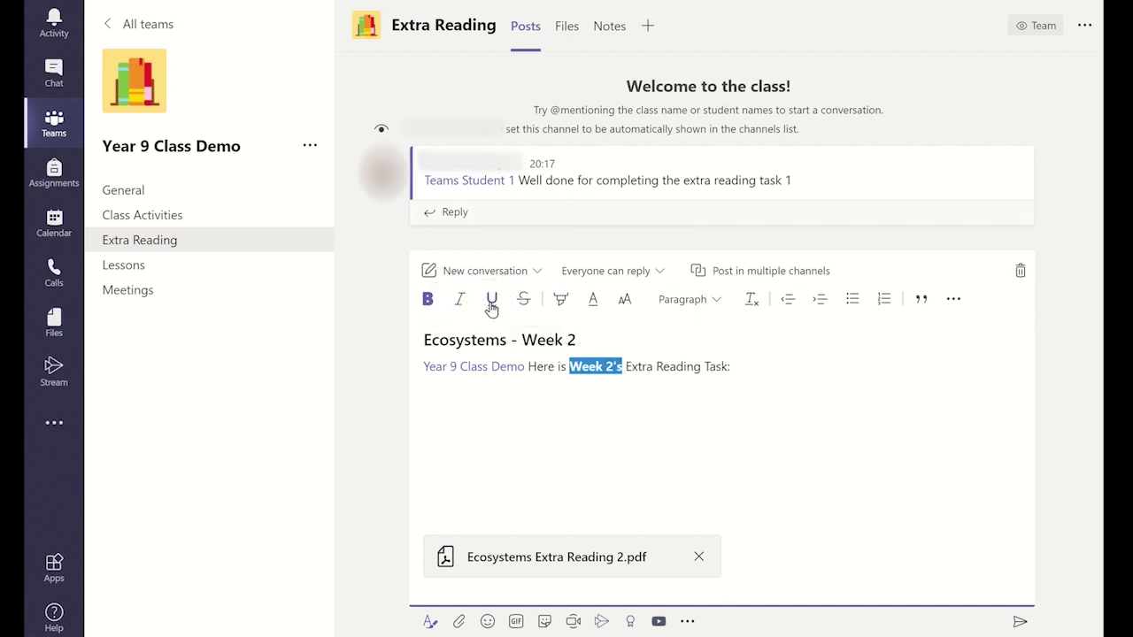
left_click(570, 408)
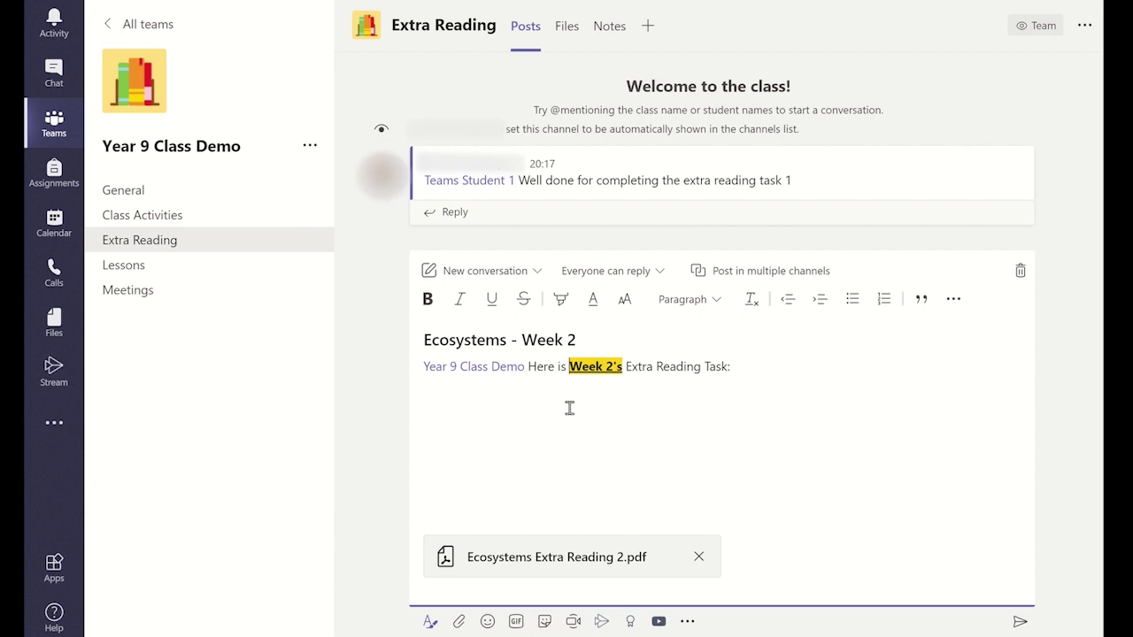
Change the post type to Announcement with headline 'Week 2 Extra Reading'
left_click(538, 272)
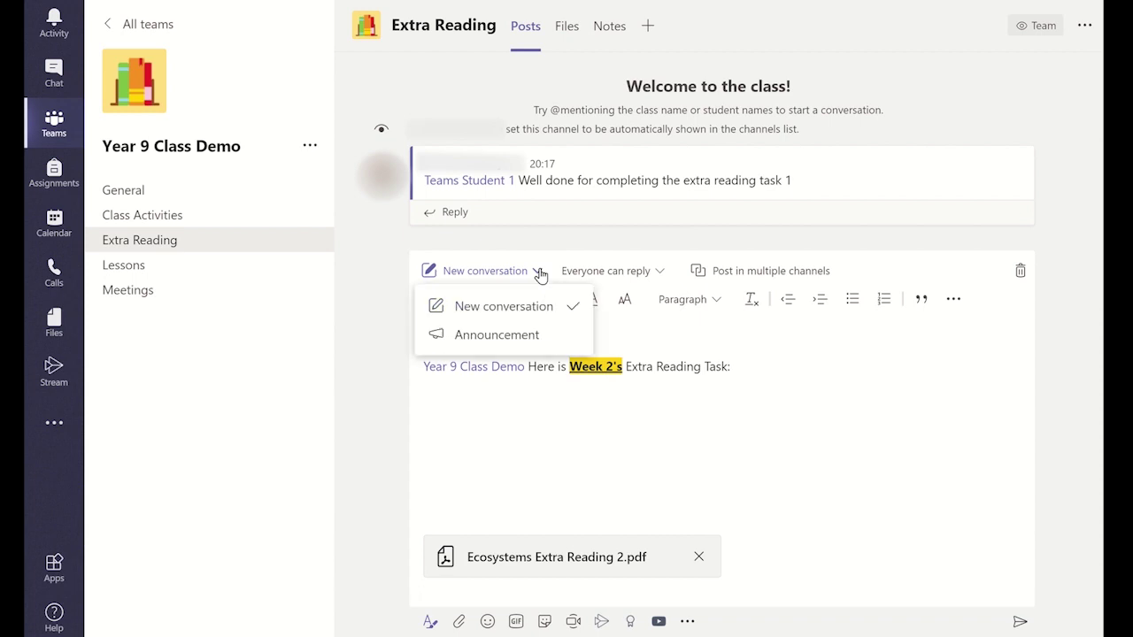
left_click(515, 342)
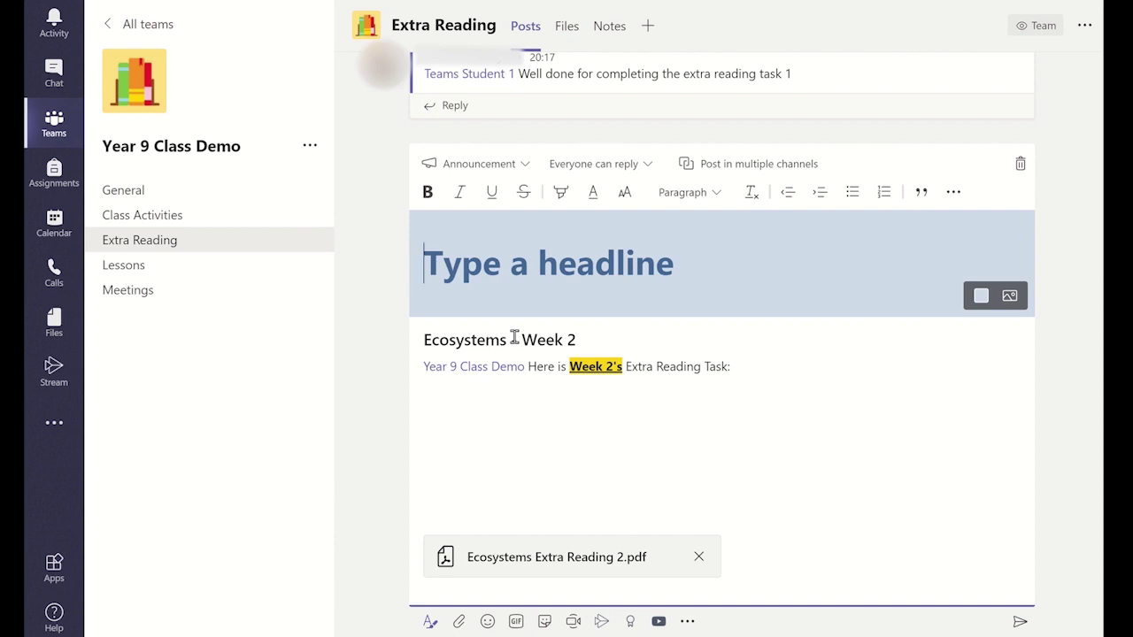
type("Week 2 Extra Reading")
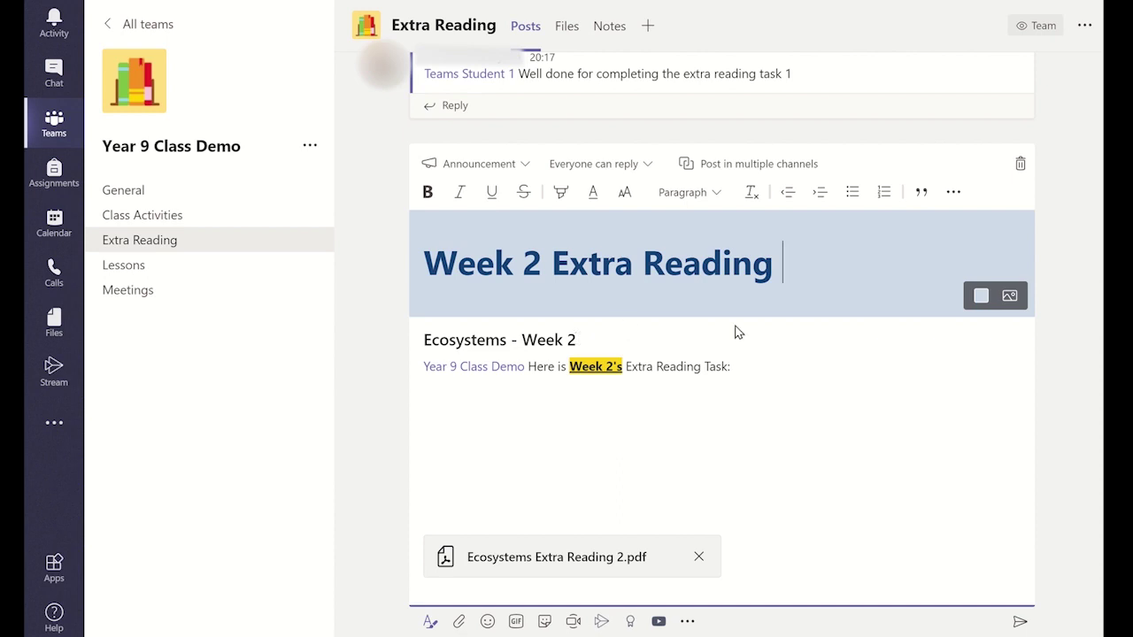
Apply the purple newspaper banner from Clubs, Activities and Sports illustrations to the headline
left_click(1008, 300)
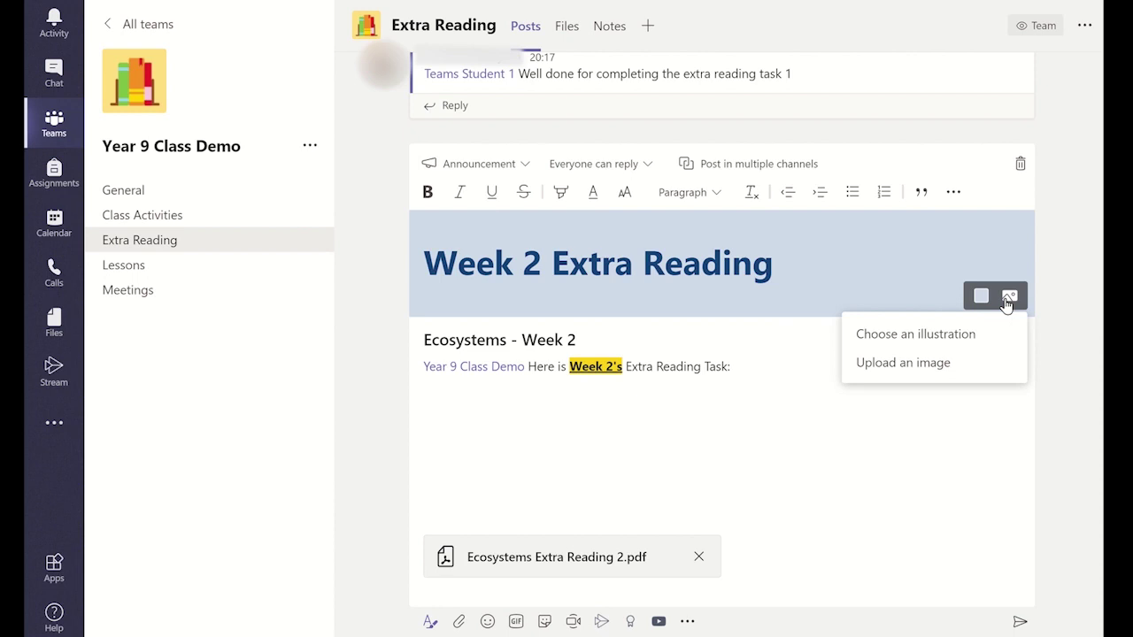
left_click(969, 345)
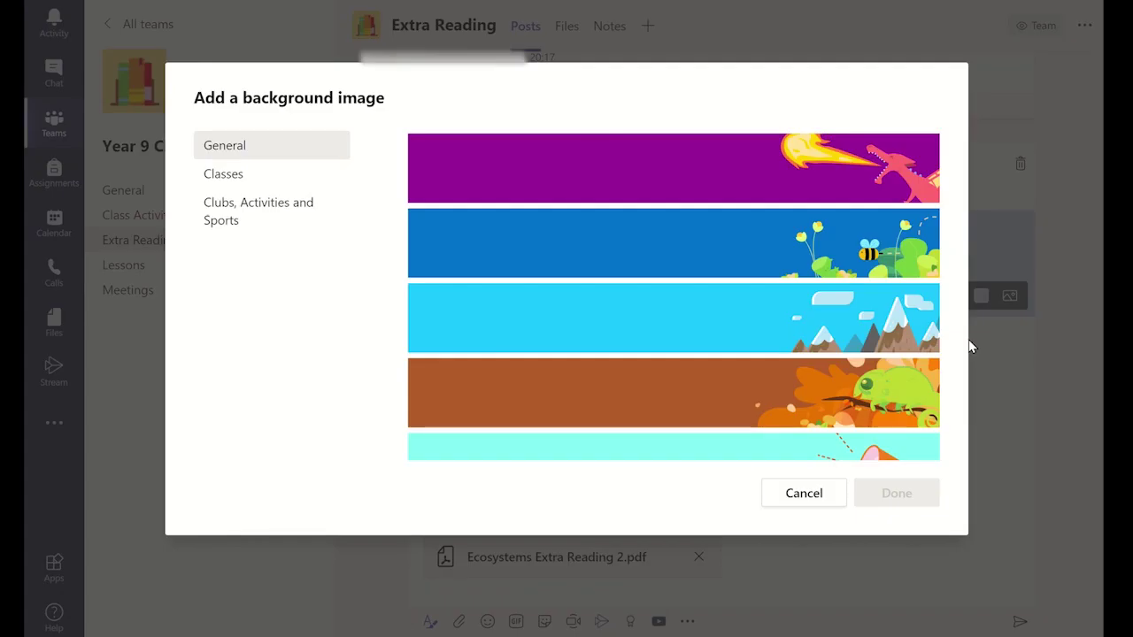
scroll(720, 276, "down", 1)
scroll(719, 274, "down", 1)
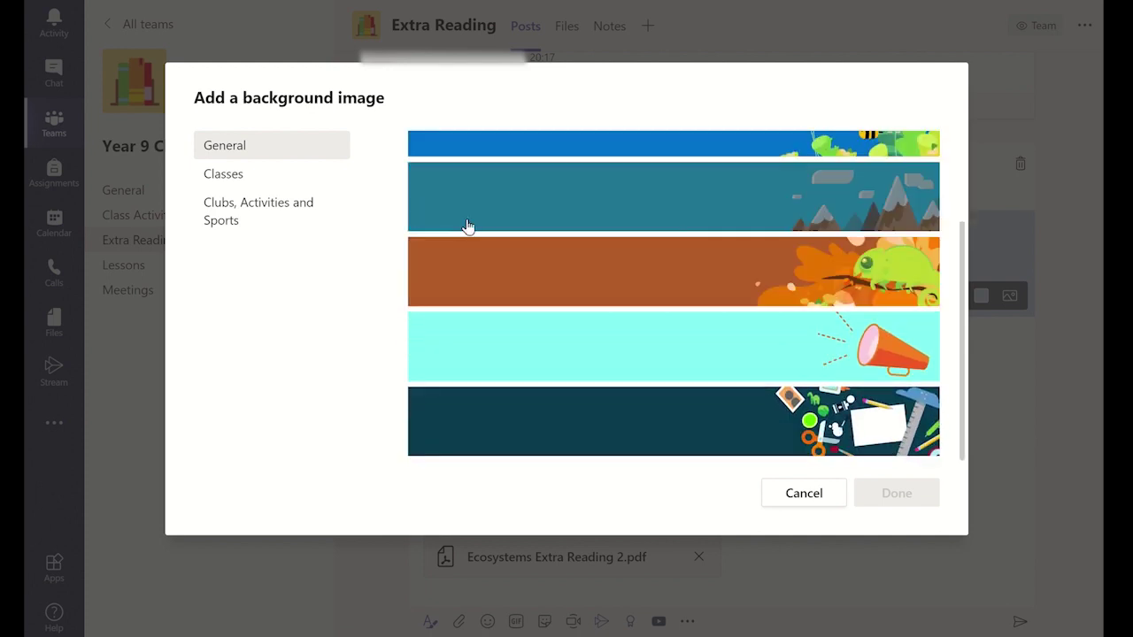
left_click(287, 177)
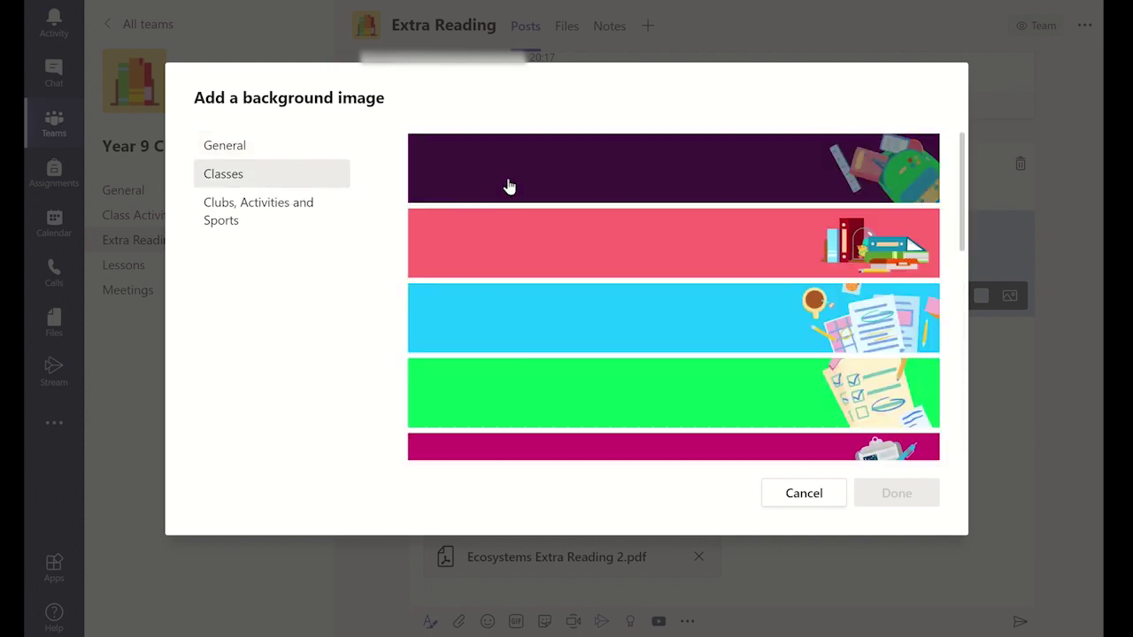
scroll(616, 184, "down", 2)
scroll(617, 185, "down", 5)
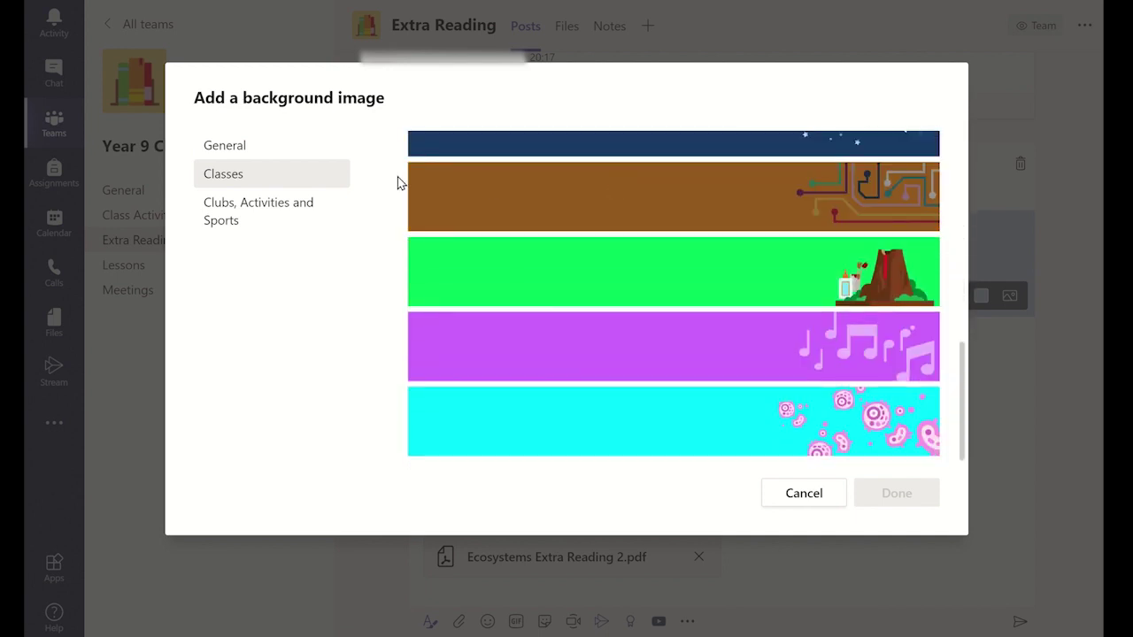
left_click(276, 218)
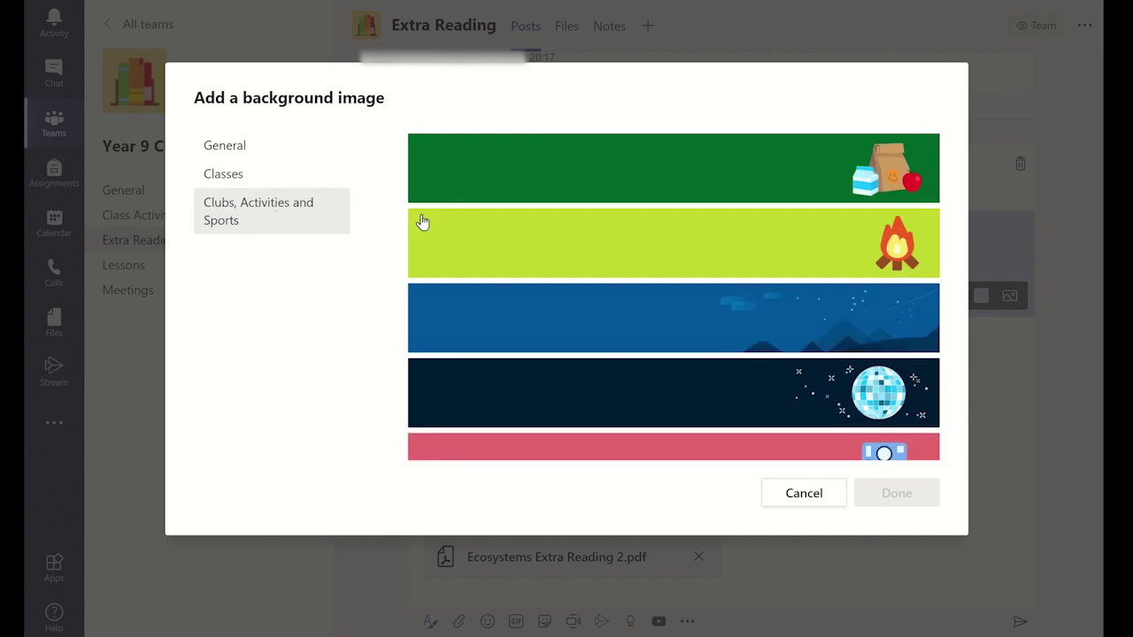
scroll(674, 223, "down", 7)
scroll(673, 224, "down", 5)
scroll(673, 223, "up", 5)
left_click(673, 223)
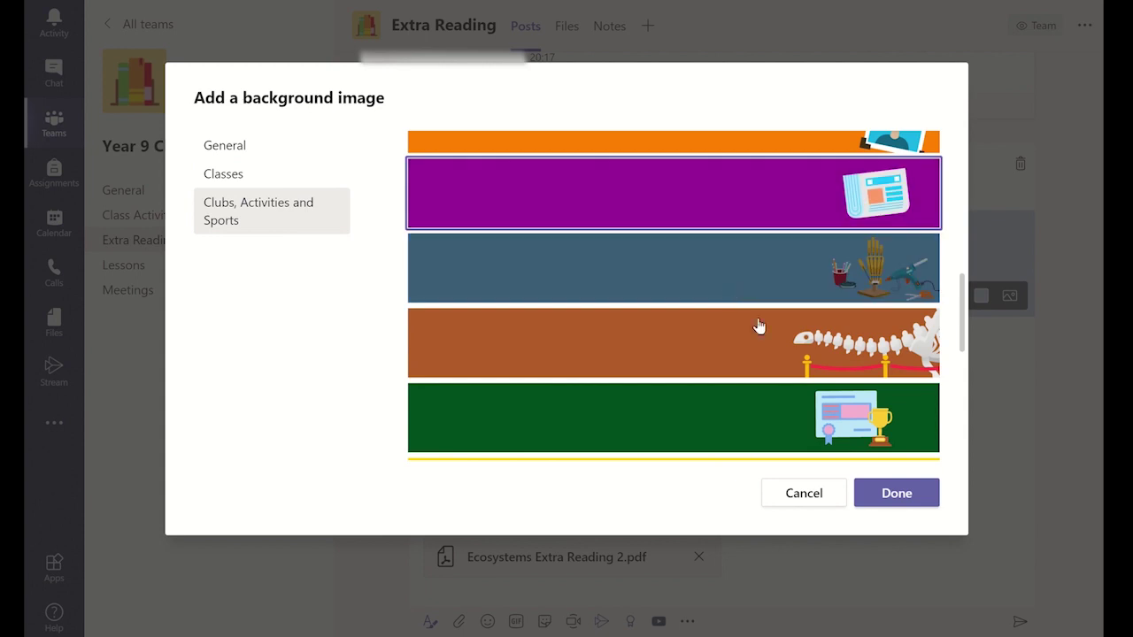
left_click(888, 495)
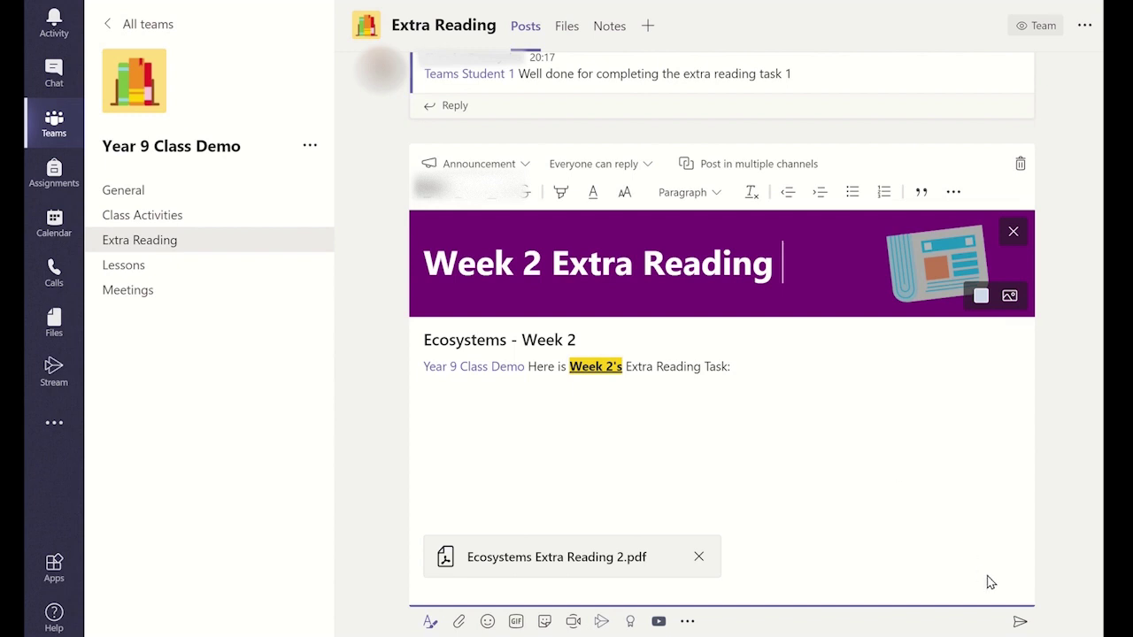
Send the Week 2 Extra Reading announcement to the Extra Reading channel
left_click(1020, 625)
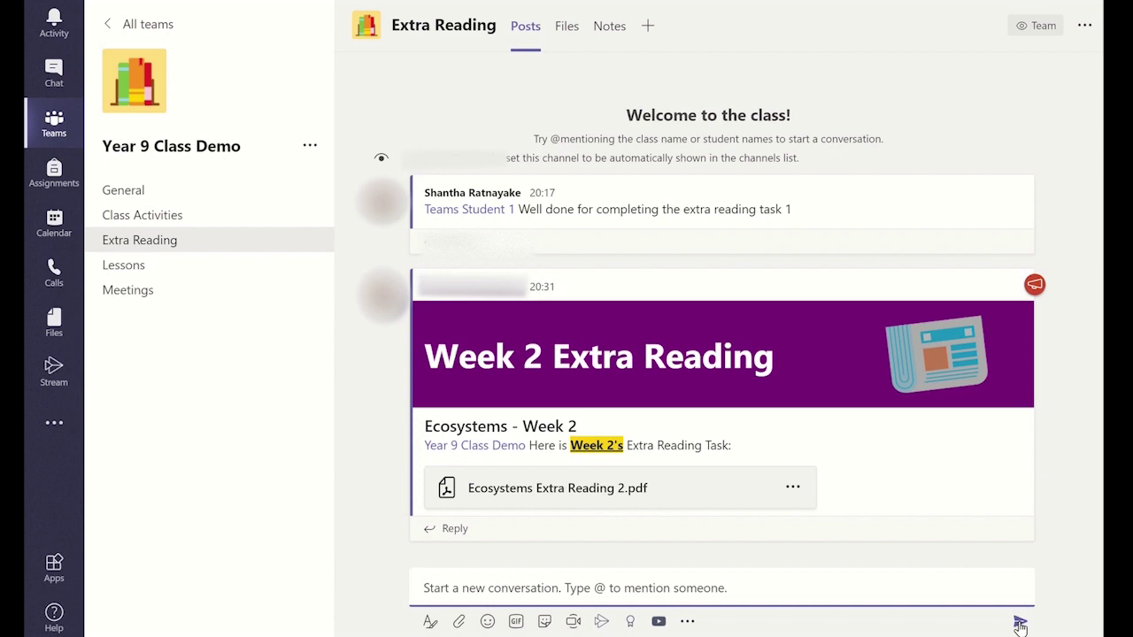